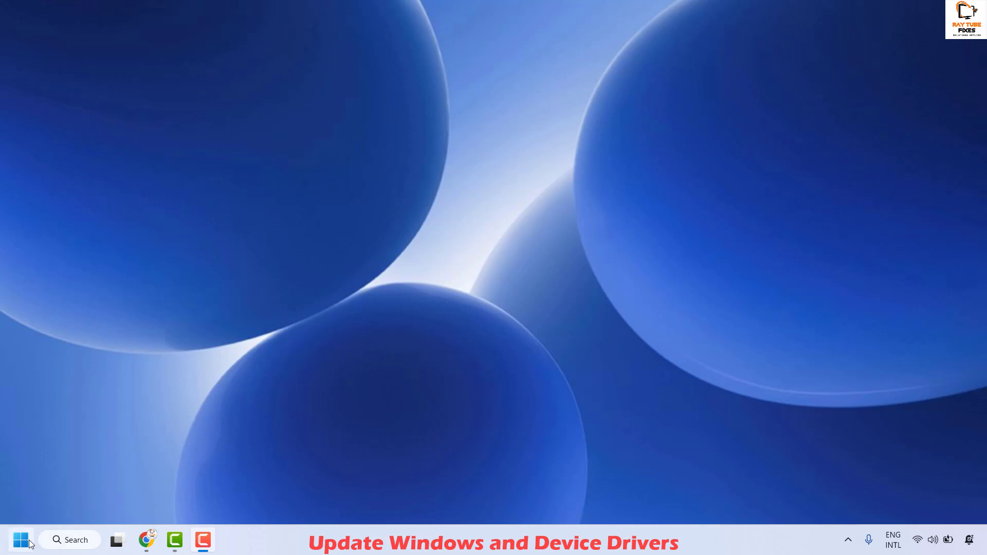
Open the Windows Update page in the Settings app.
right_click(29, 544)
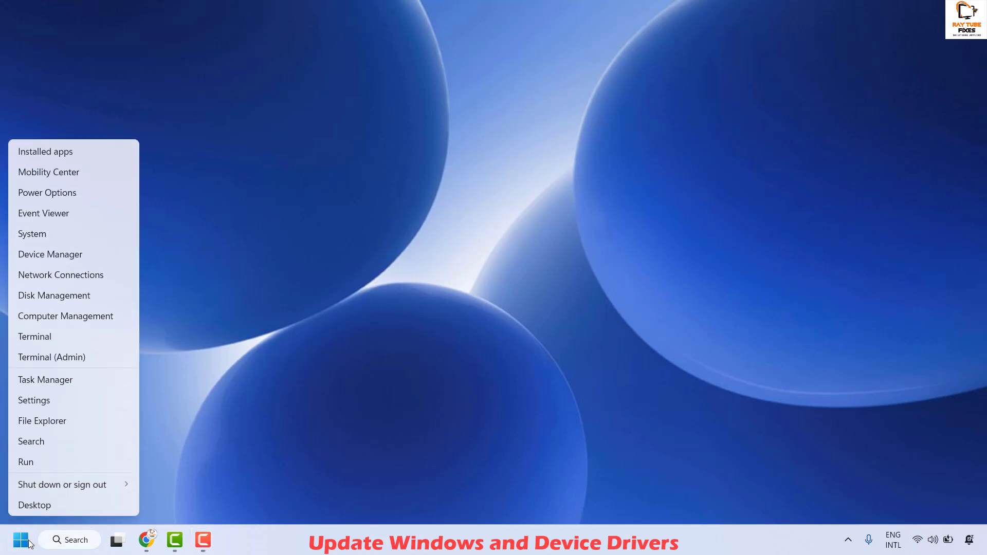
click(43, 400)
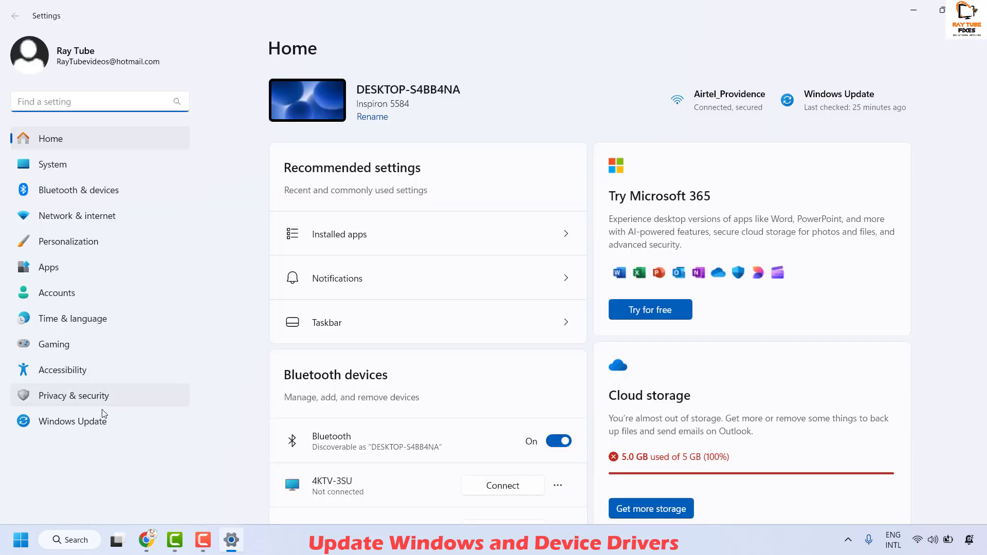
click(94, 423)
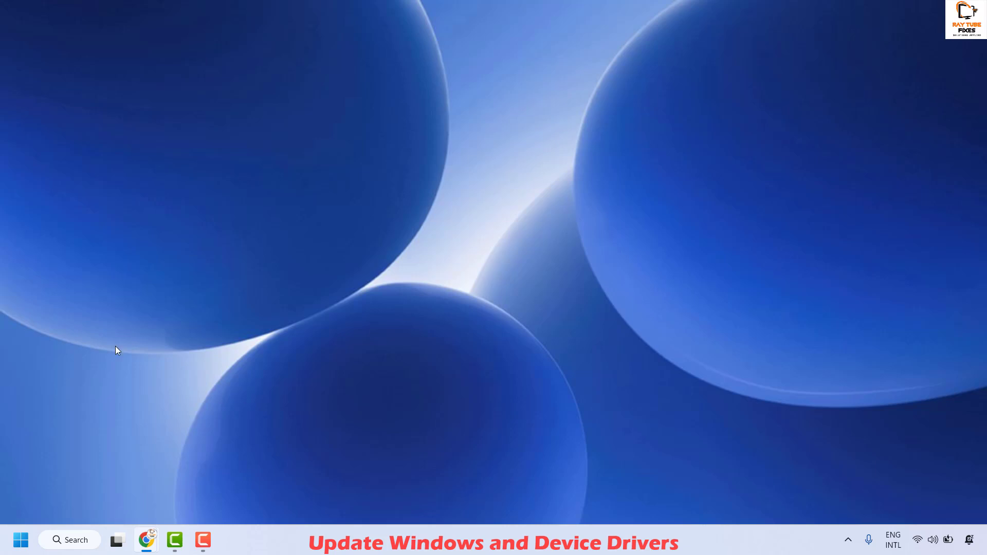
Open Device Manager and scan the Display adapters category for hardware changes.
right_click(15, 533)
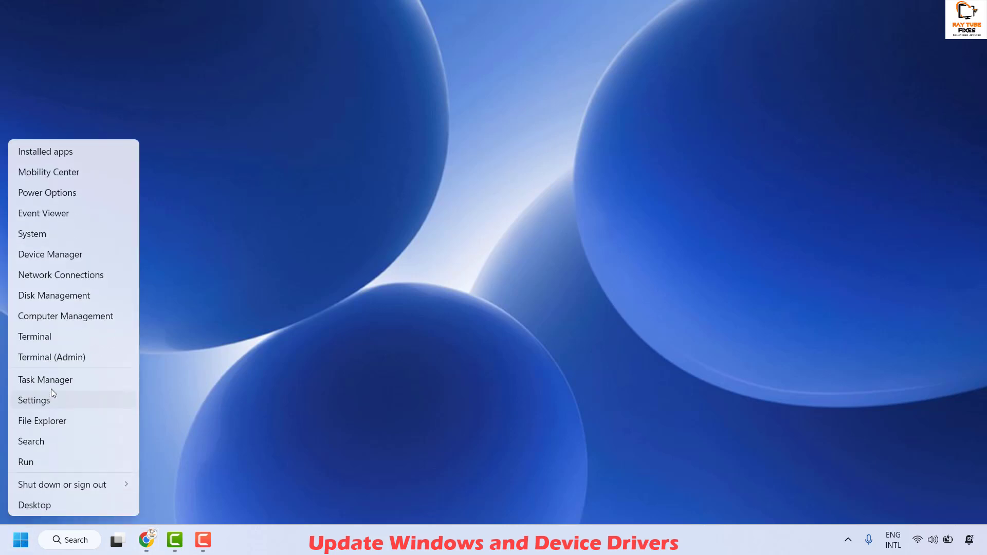
click(64, 258)
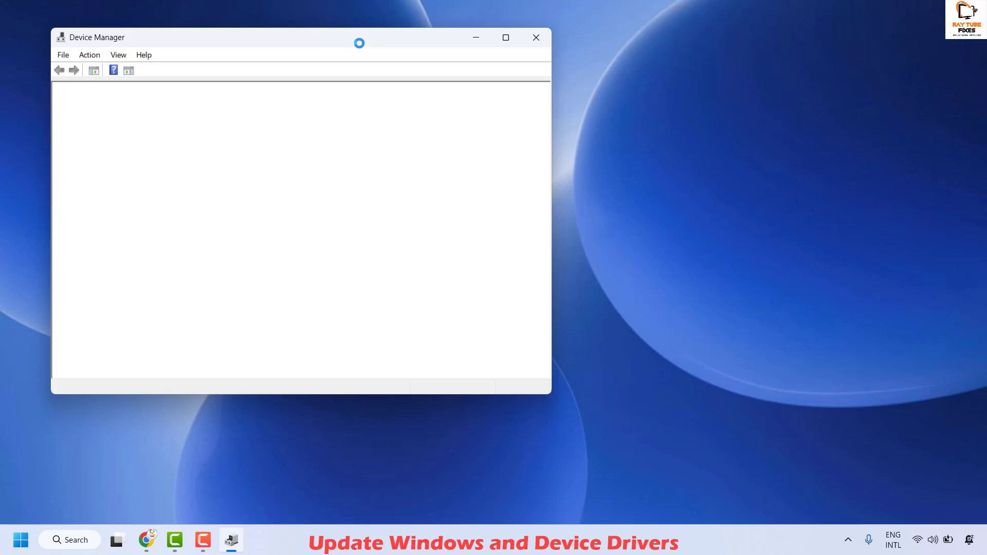
drag(359, 41, 593, 72)
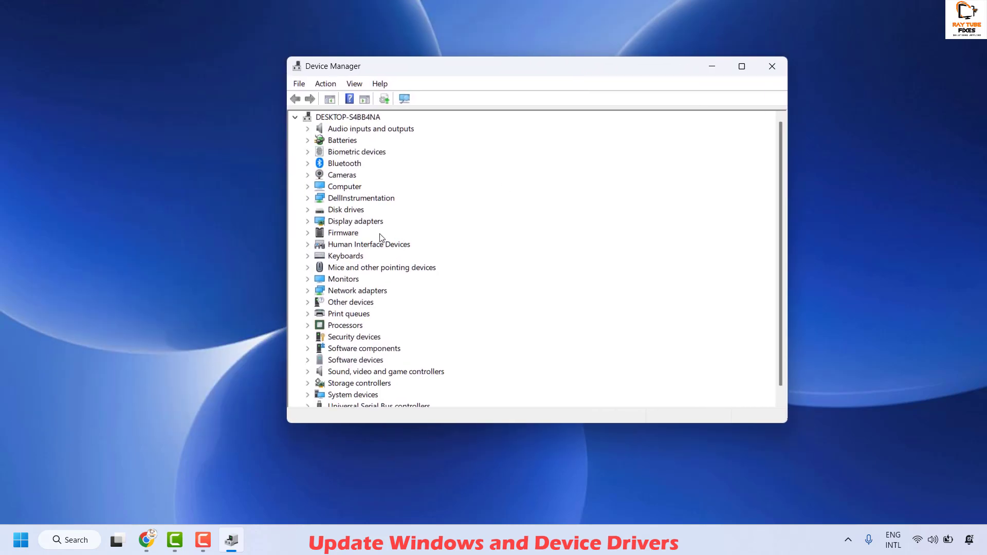
click(310, 222)
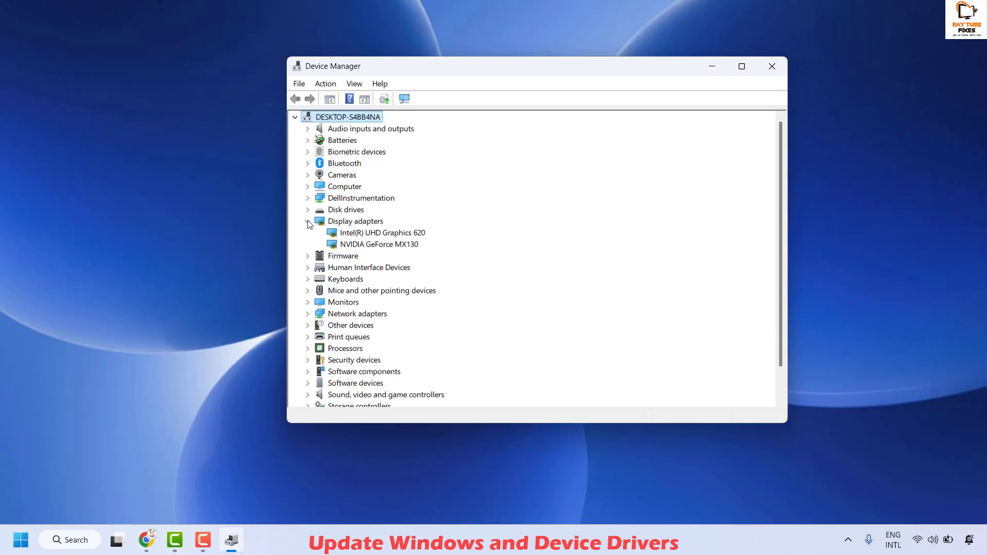
click(352, 222)
right_click(352, 221)
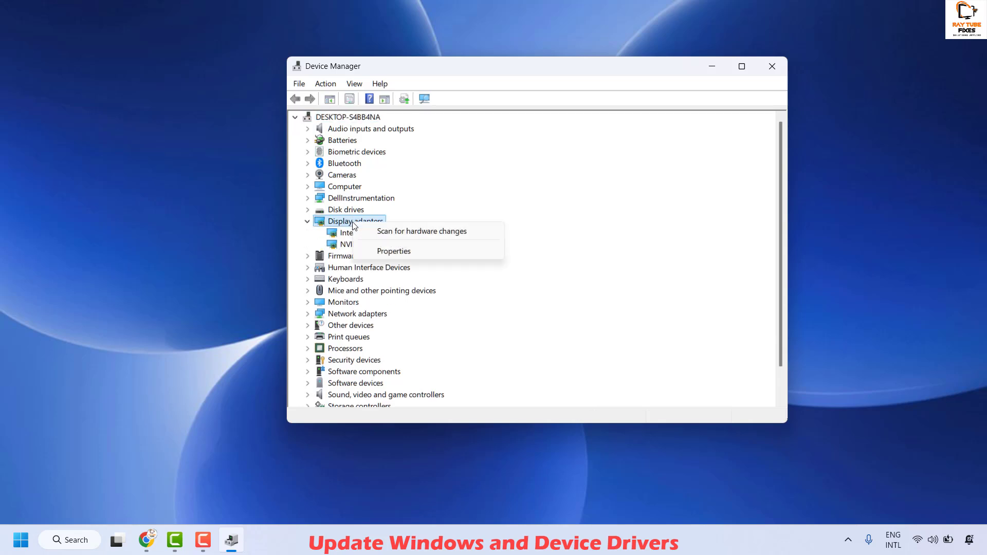
click(396, 236)
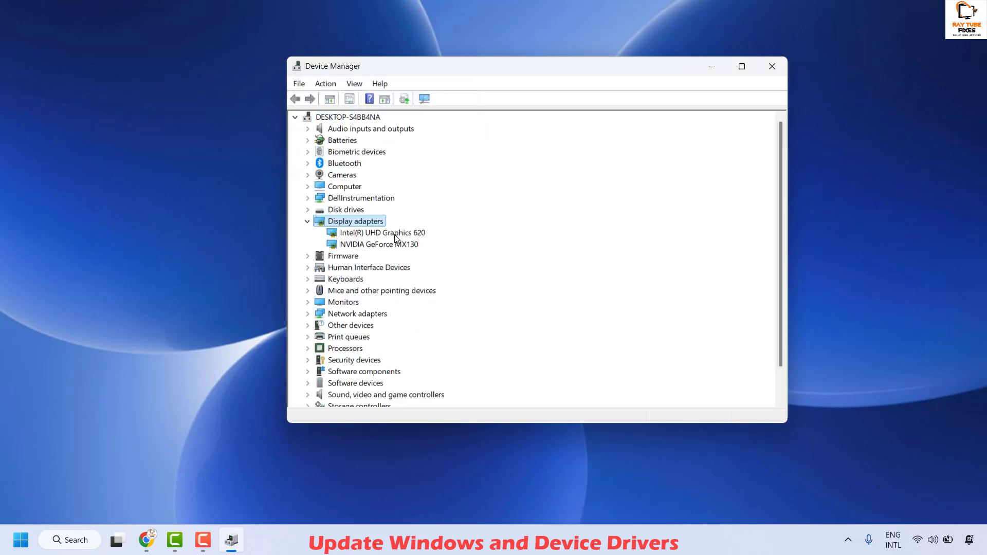
Update the Intel(R) UHD Graphics 620 driver with an automatic driver search and close the update wizard.
click(363, 234)
right_click(364, 234)
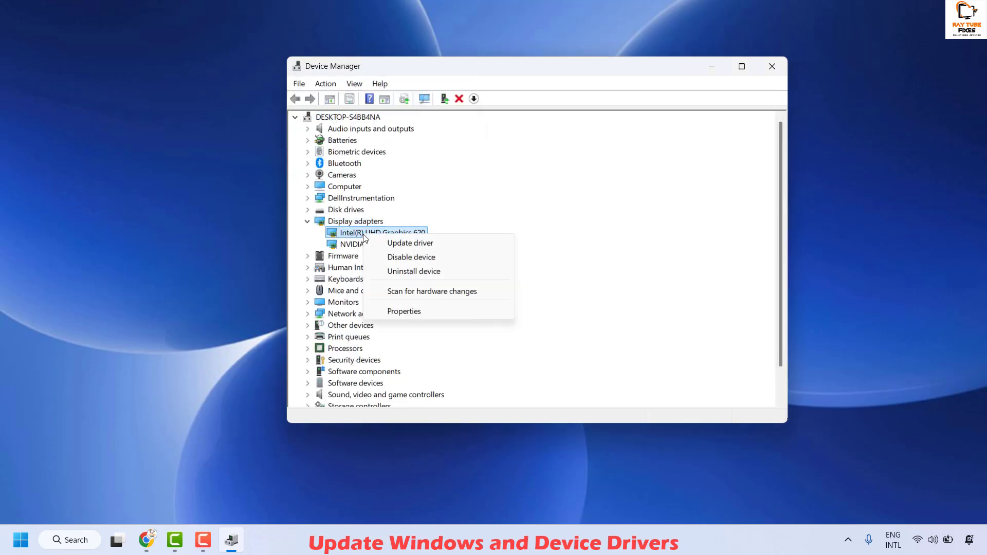
click(420, 248)
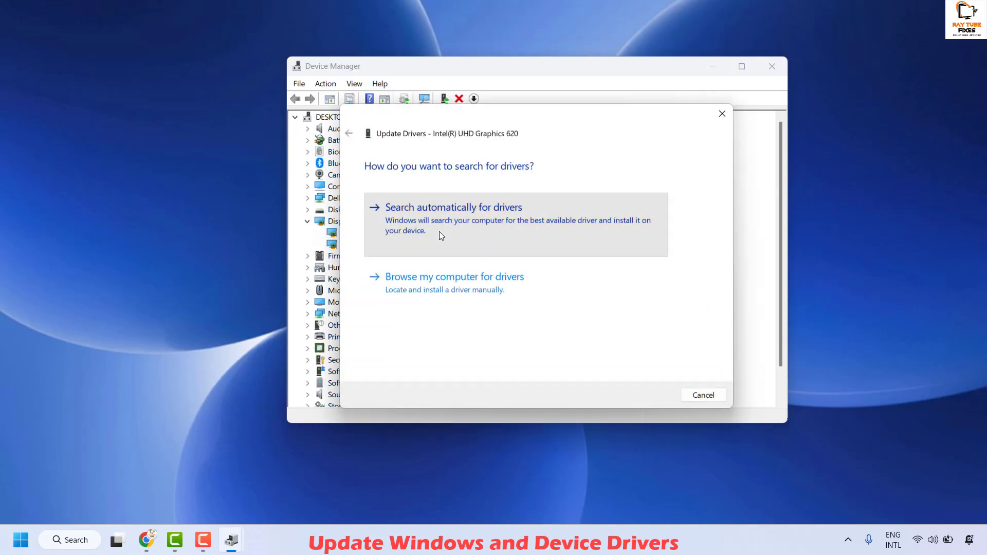
click(439, 236)
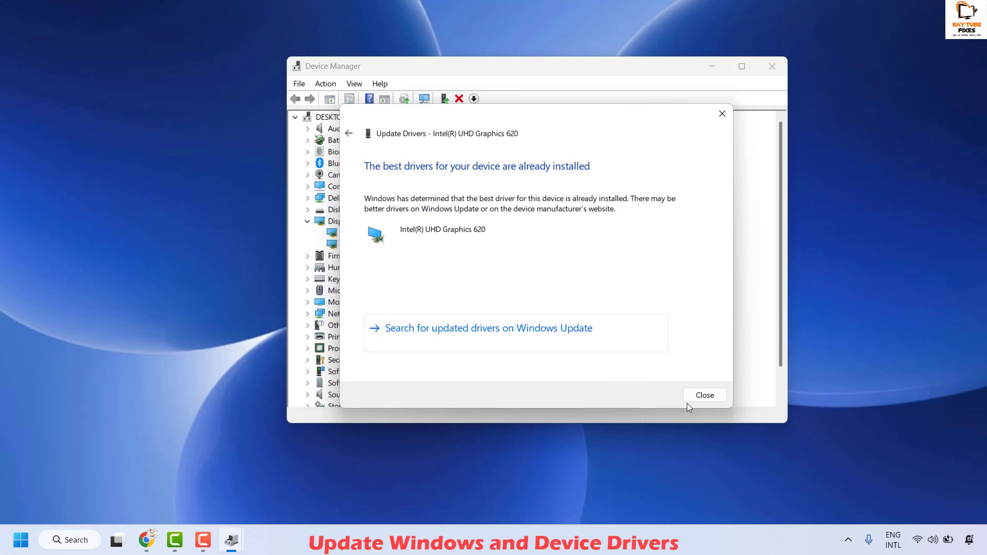
click(700, 398)
Run an automatic driver update for the NVIDIA GeForce MX130 adapter and close the wizard.
click(377, 244)
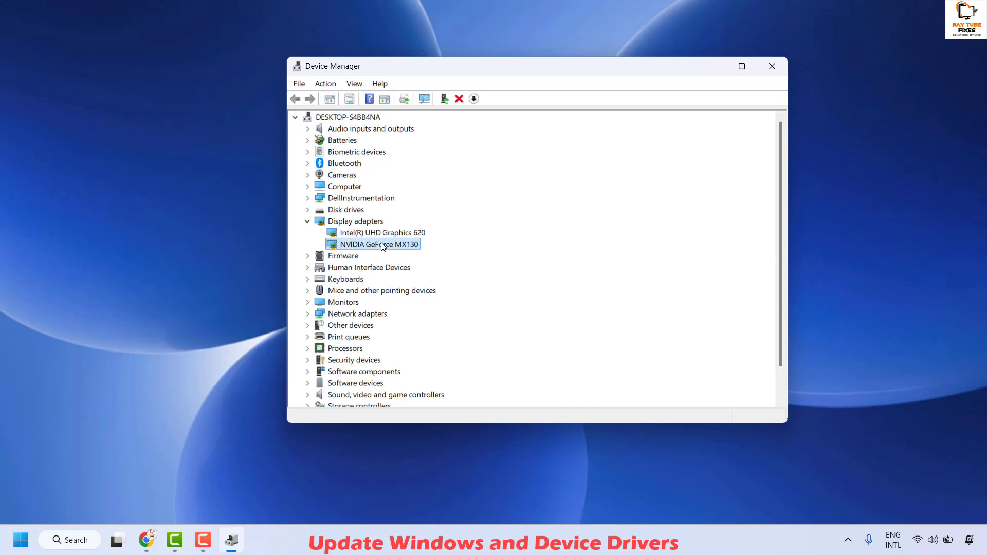
right_click(383, 245)
click(436, 254)
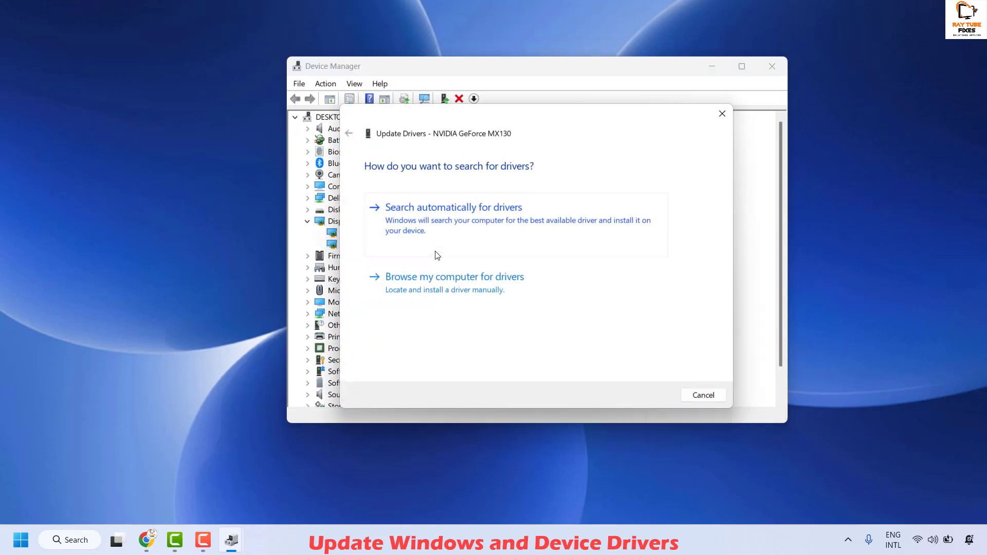
click(452, 235)
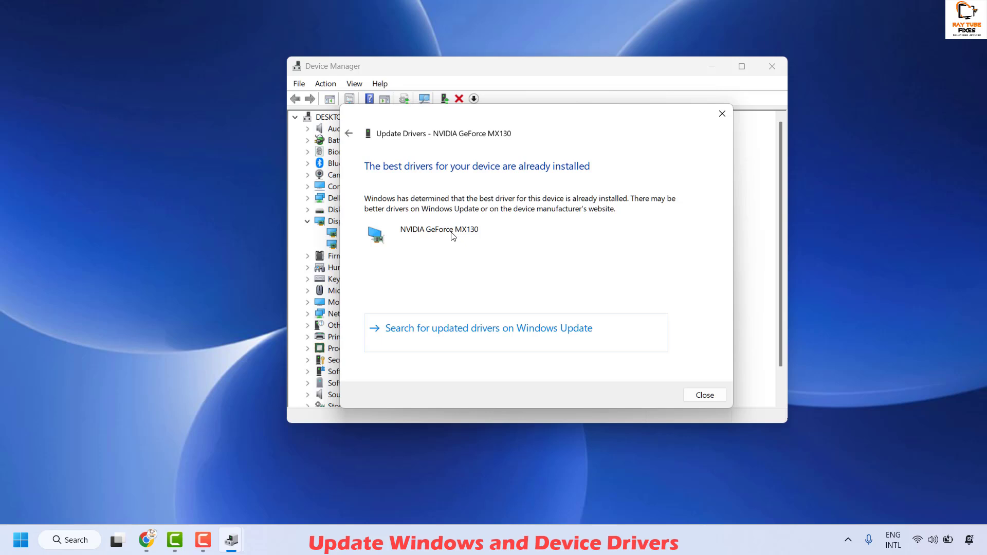
click(694, 394)
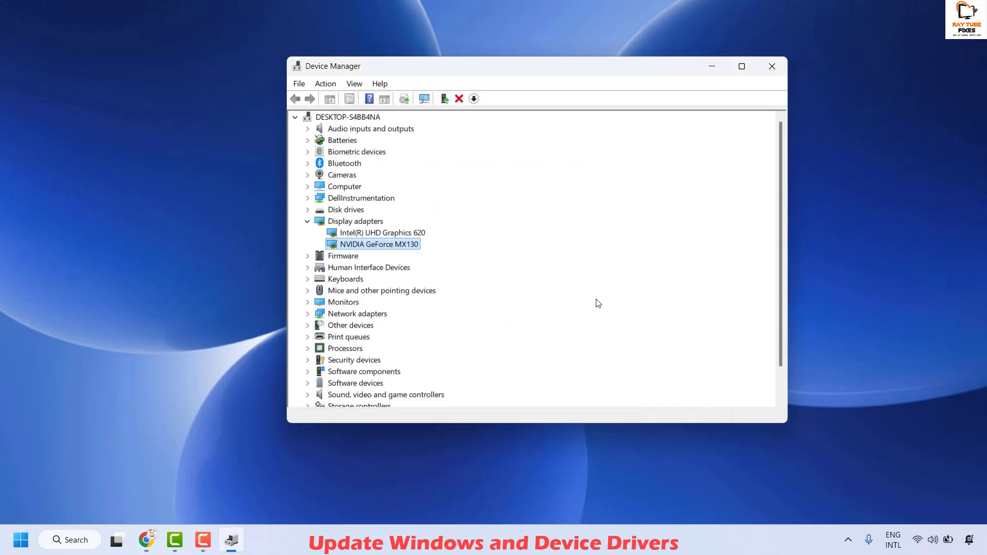
Expand the Processors category and scan it for hardware changes.
click(307, 348)
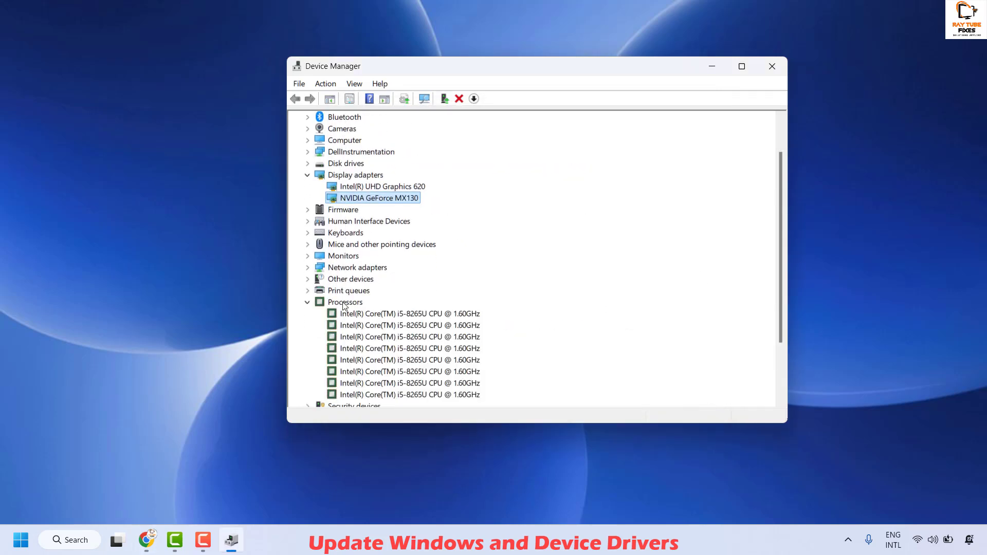
right_click(344, 305)
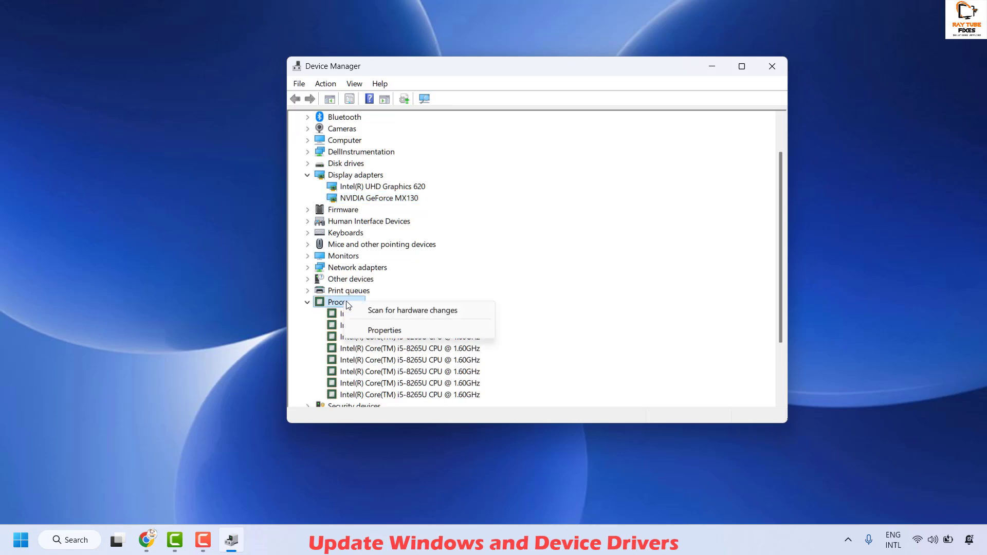
click(391, 312)
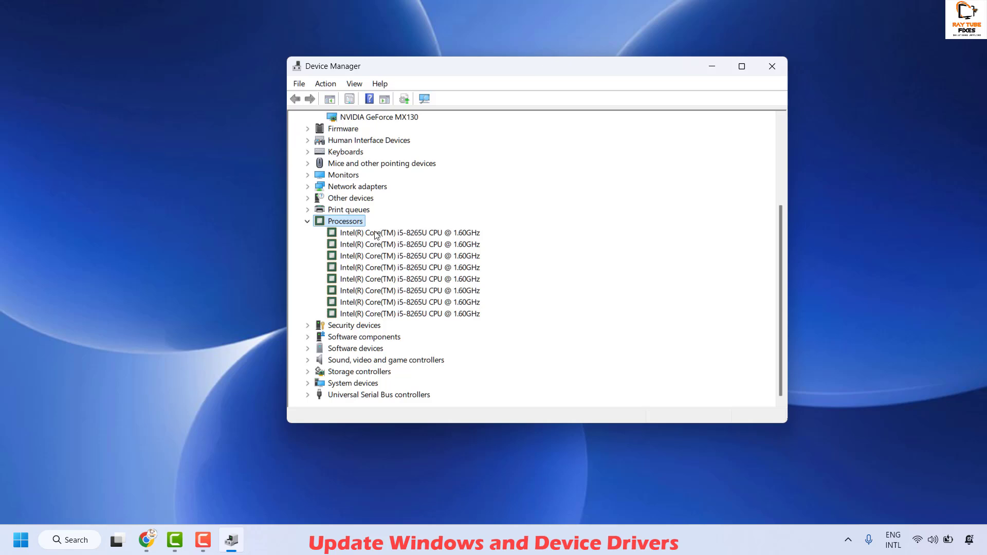
Search automatically for a driver update for the first listed Intel Core i5-8265U processor, and close Device Manager.
right_click(376, 235)
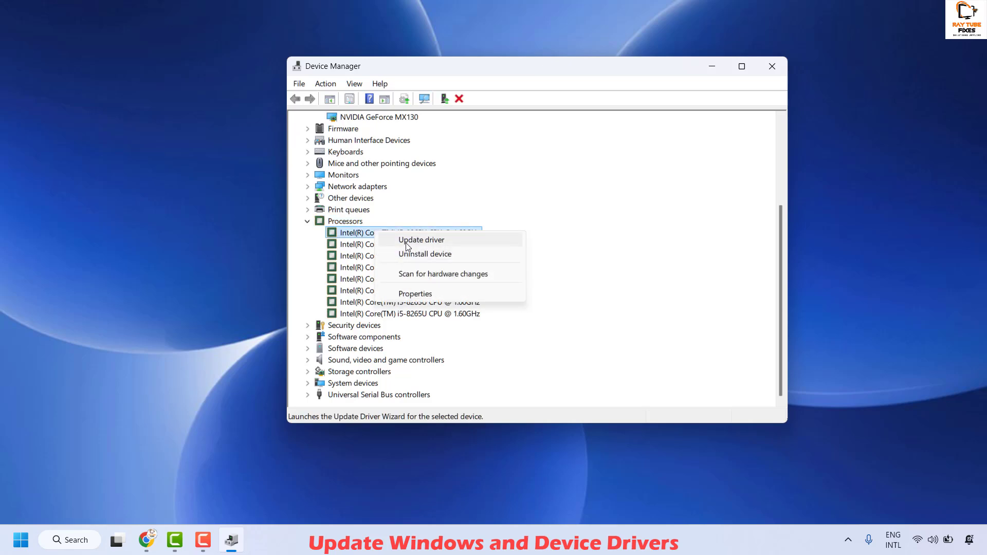
click(419, 241)
click(470, 233)
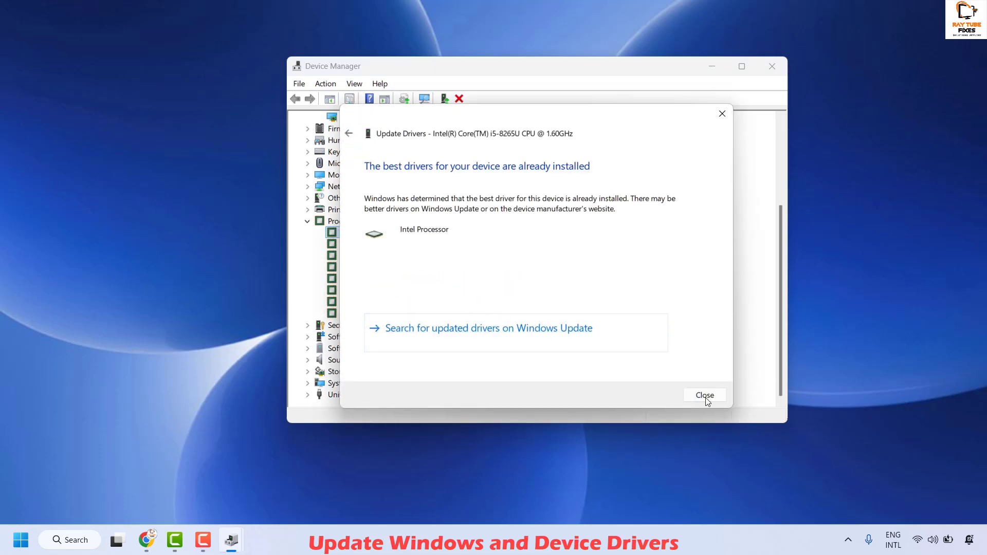
click(704, 395)
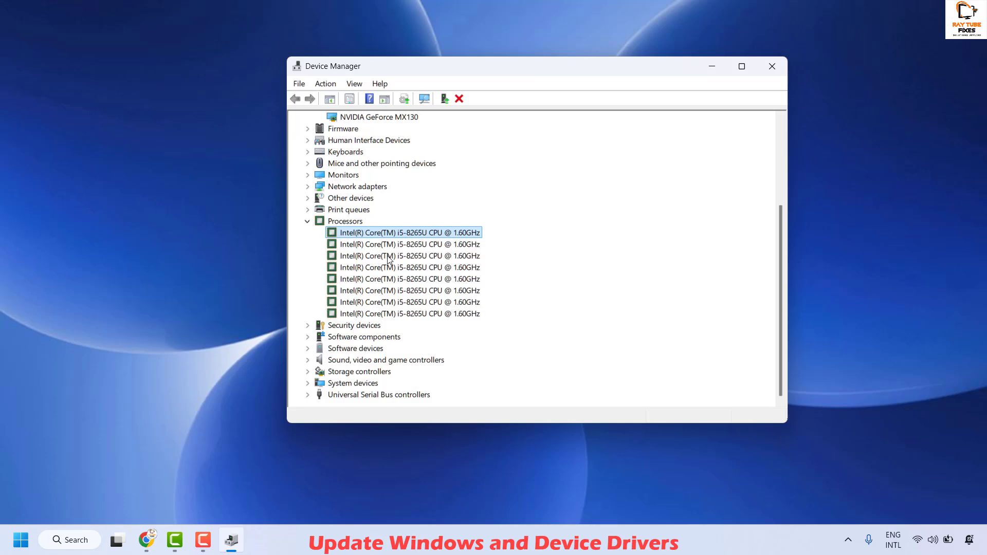
click(772, 66)
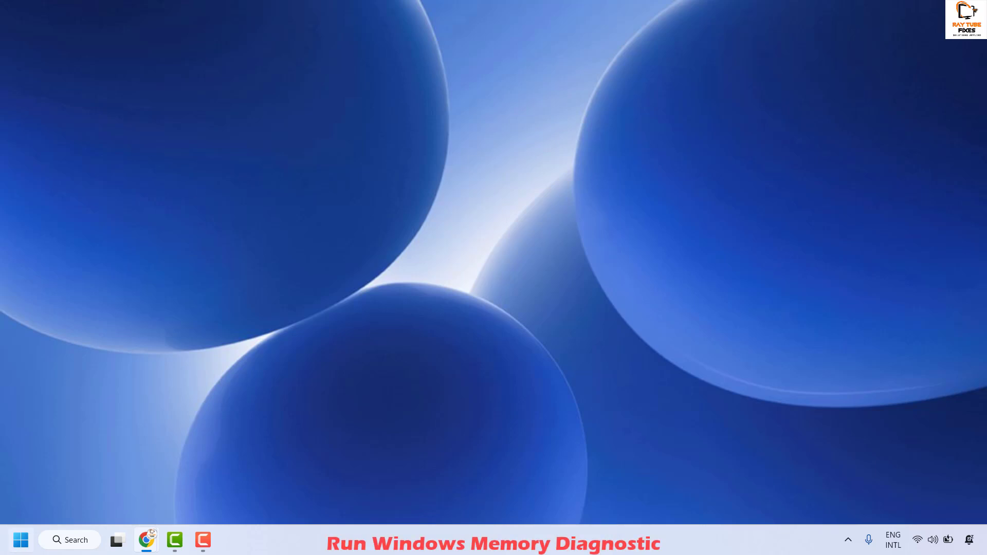
Launch Windows Memory Diagnostic by running mdsched.exe and choose to restart now and check for problems.
right_click(21, 539)
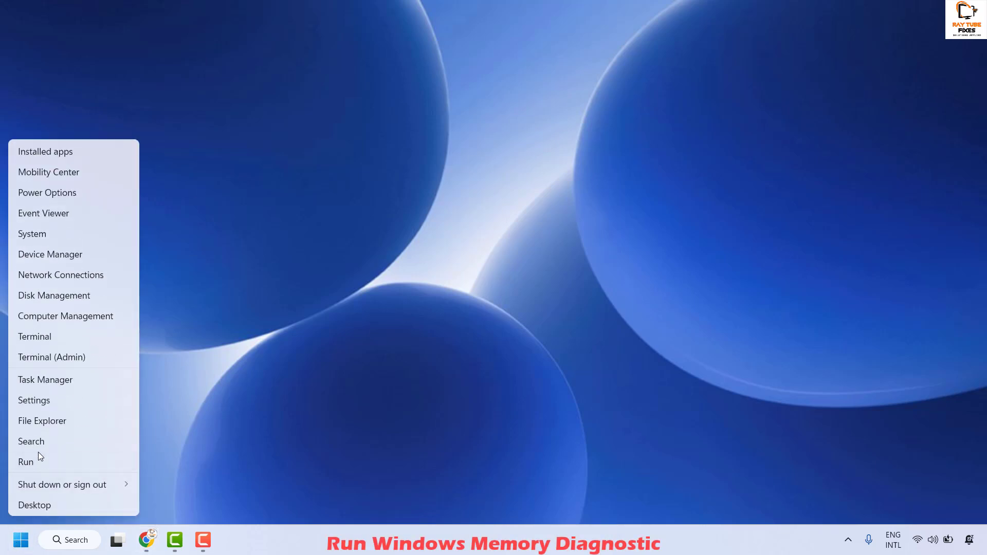
click(40, 459)
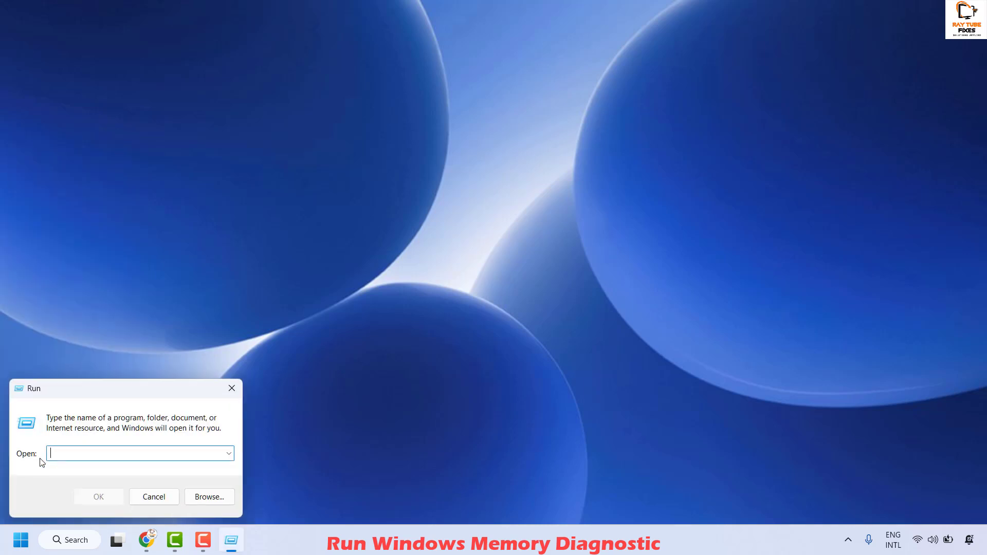
text(mdsched.exe)
click(97, 495)
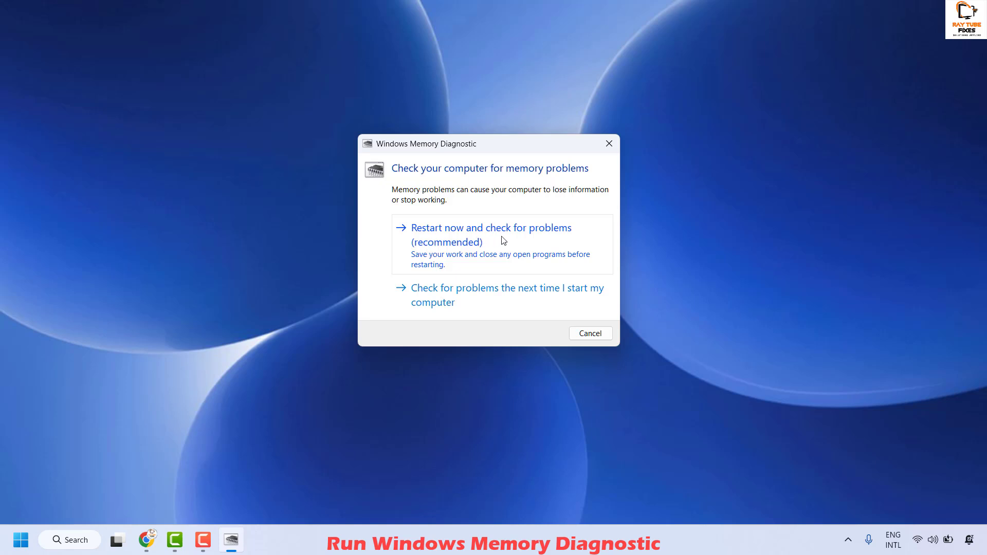
click(480, 255)
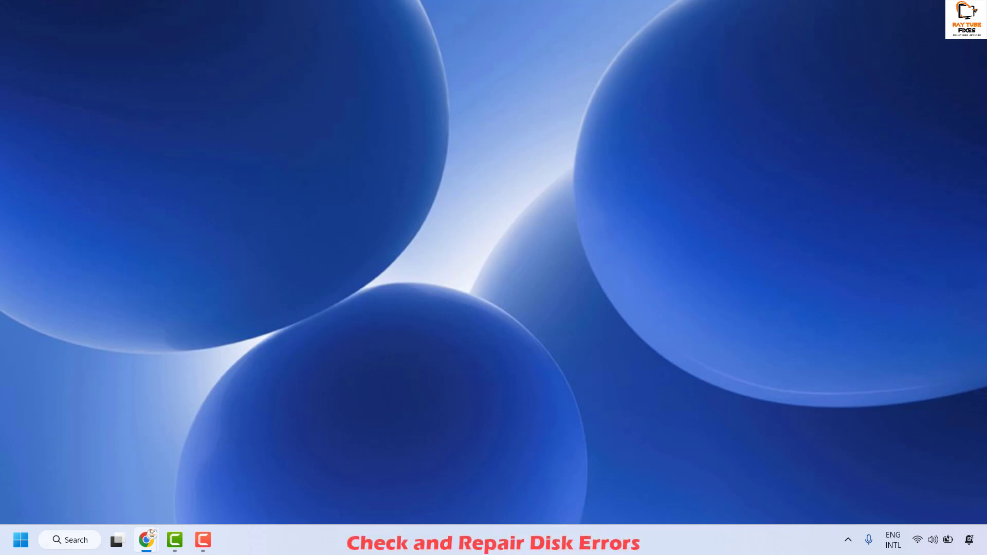
Search for Command Prompt, run it as administrator, and move its window toward the middle of the desktop.
click(70, 540)
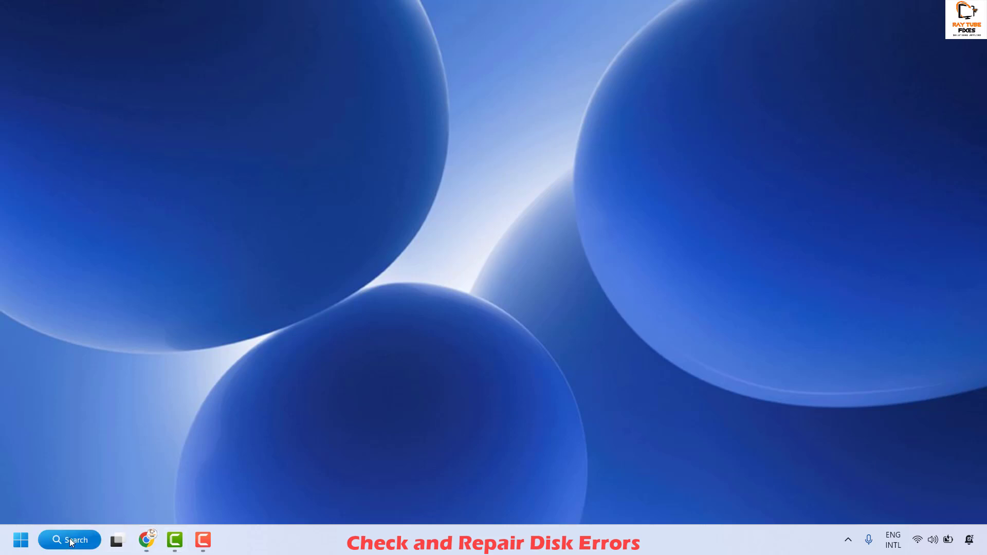
text(command)
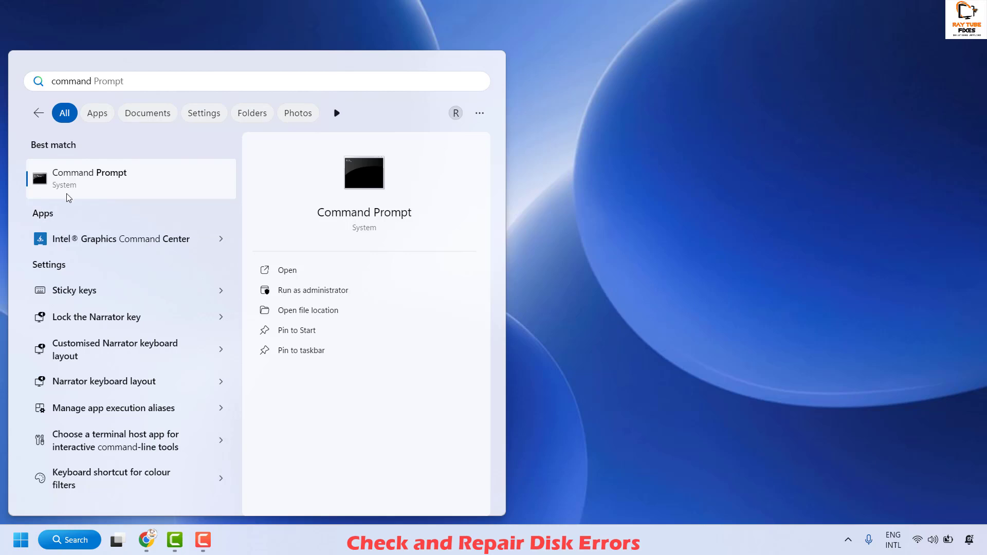
right_click(86, 180)
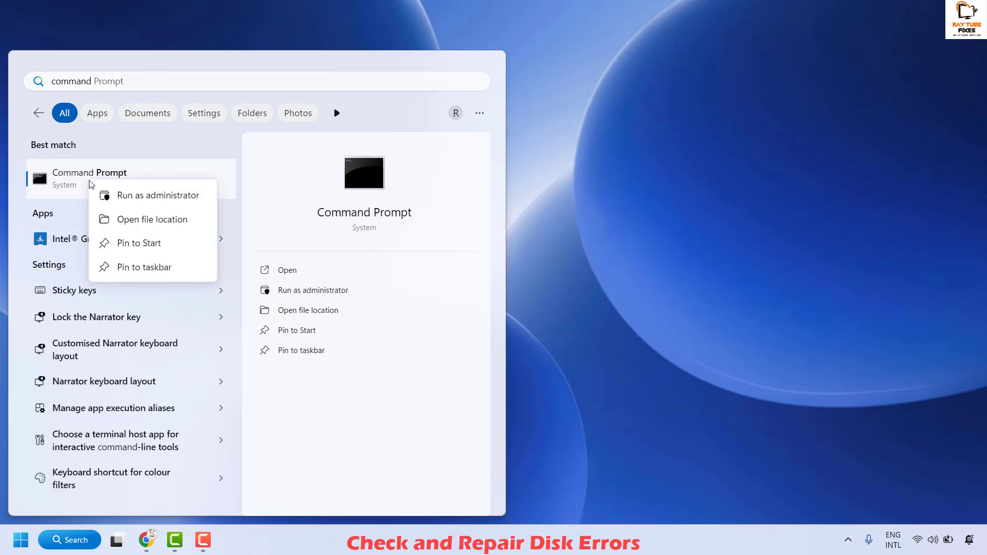
click(154, 198)
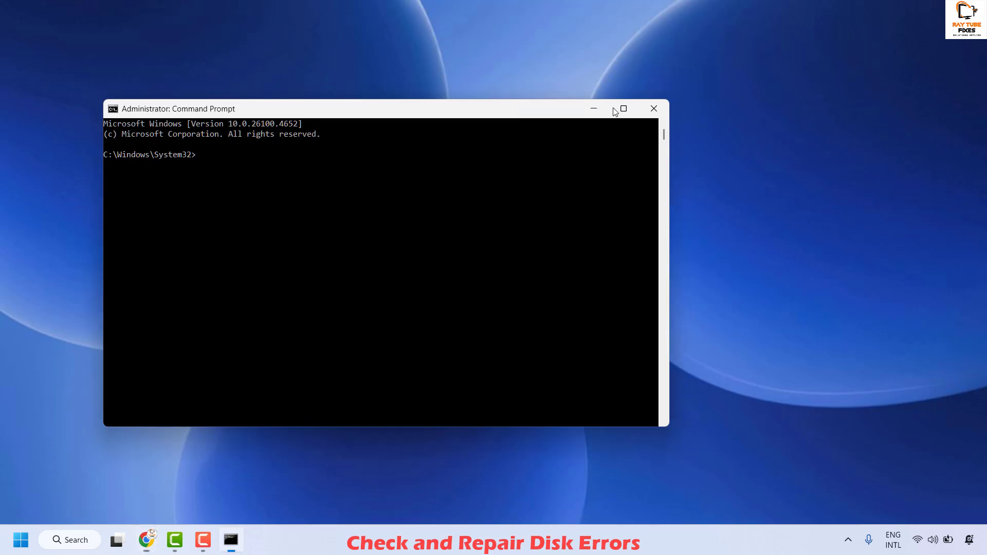
drag(497, 108, 644, 106)
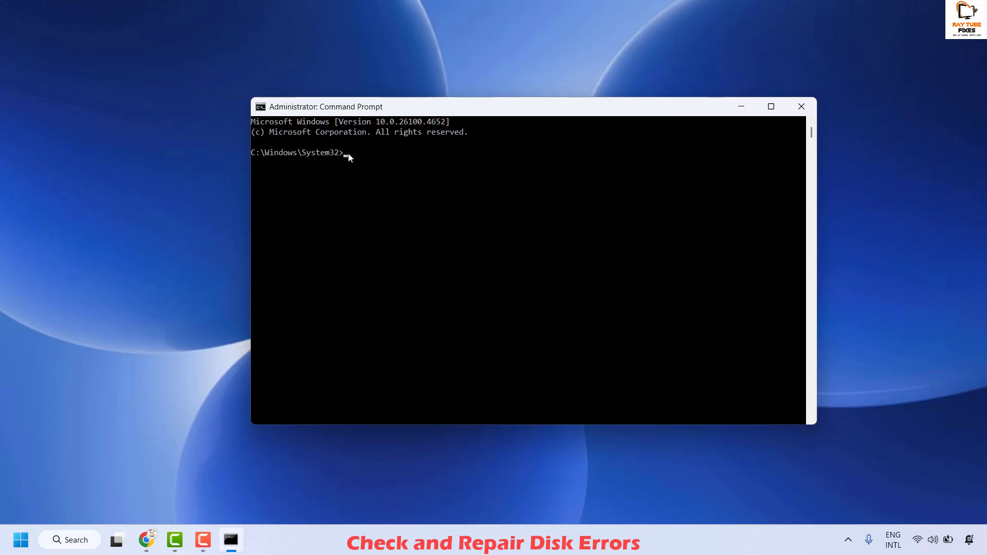
Run chkdsk /f /r to check and repair disk errors, and close the Command Prompt window.
text(chkdsk /f /r)
key(Return)
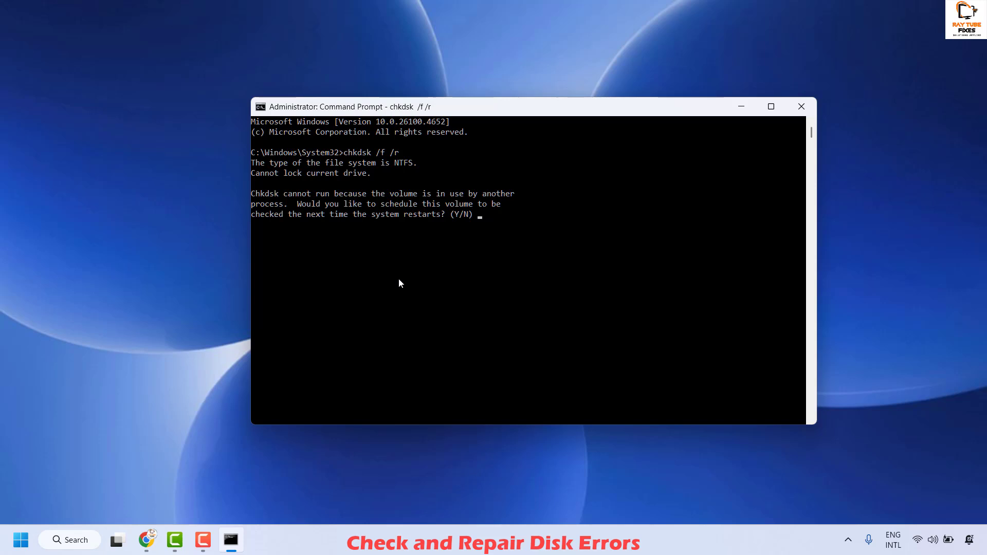
click(803, 110)
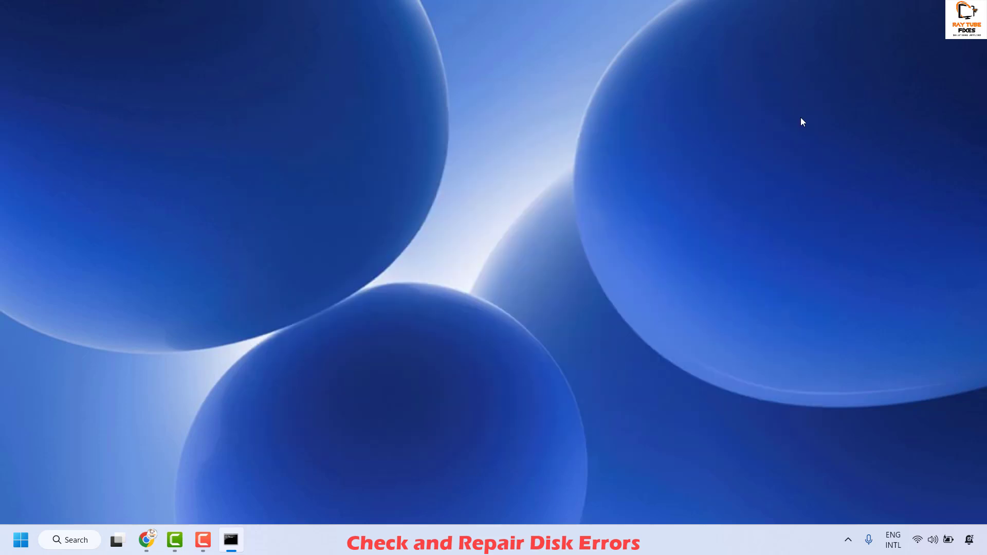
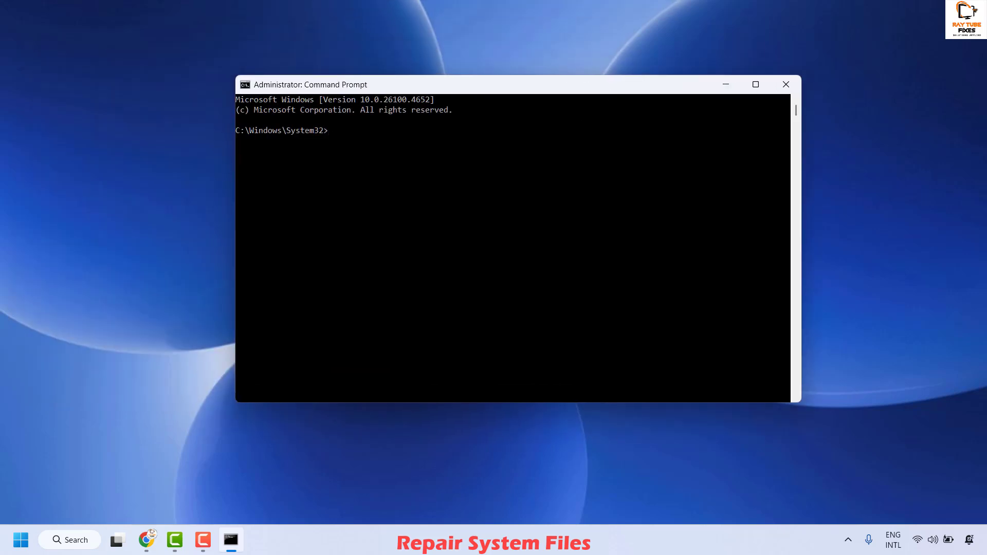
Run DISM /online /cleanup-image /restorehealth in the administrator Command Prompt to repair the Windows image, and close the window.
click(147, 540)
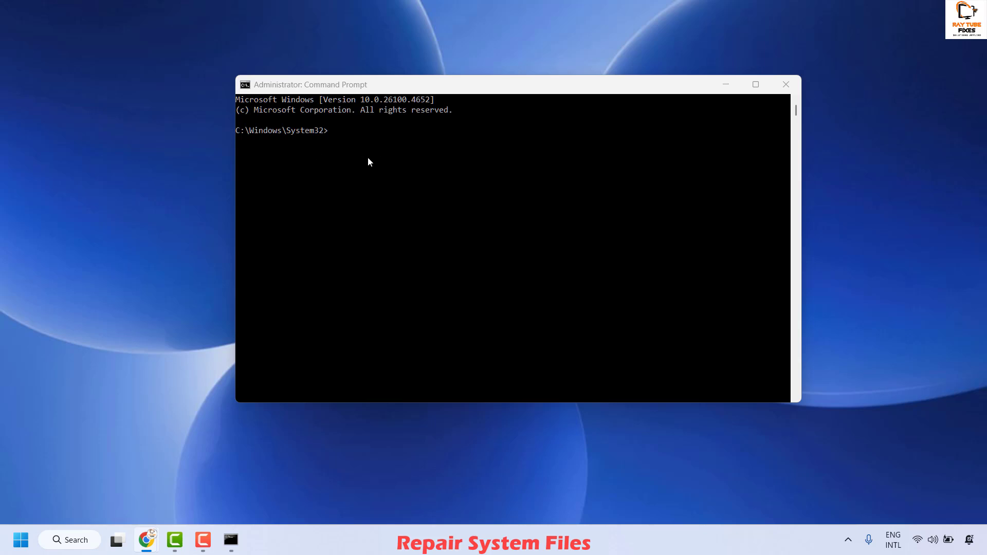
right_click(337, 136)
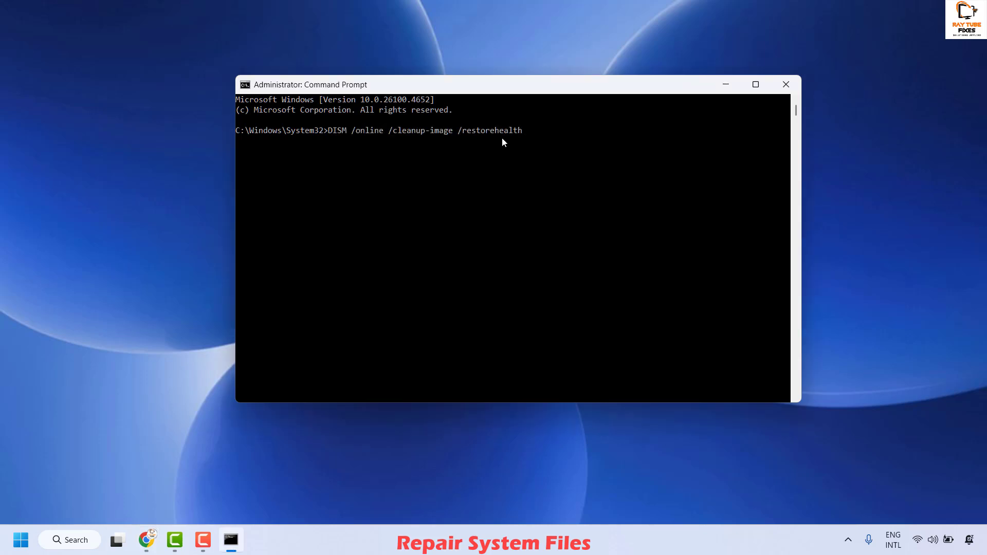
key(Return)
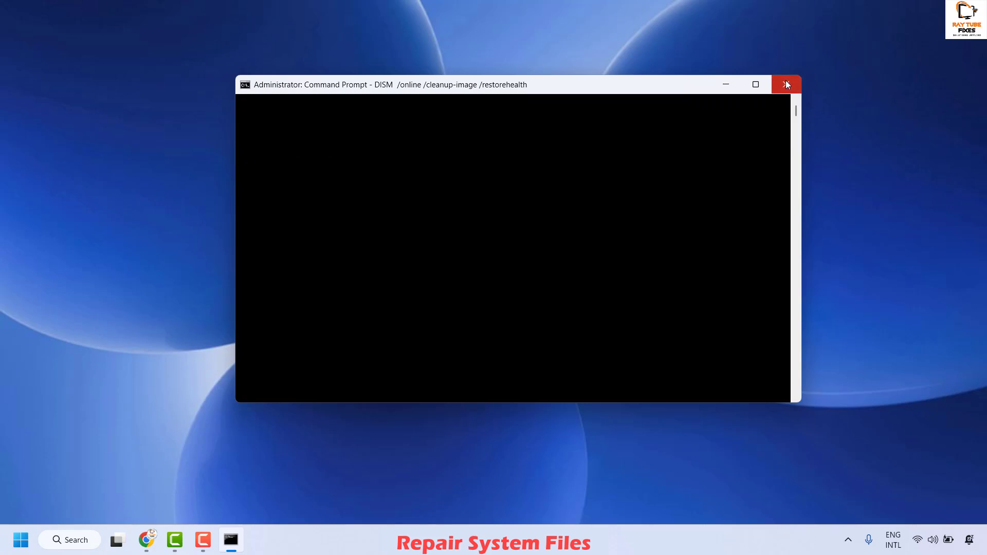
click(785, 84)
Run sfc /scannow in an administrator Command Prompt to scan and repair system files, and close the window.
key(alt+Tab)
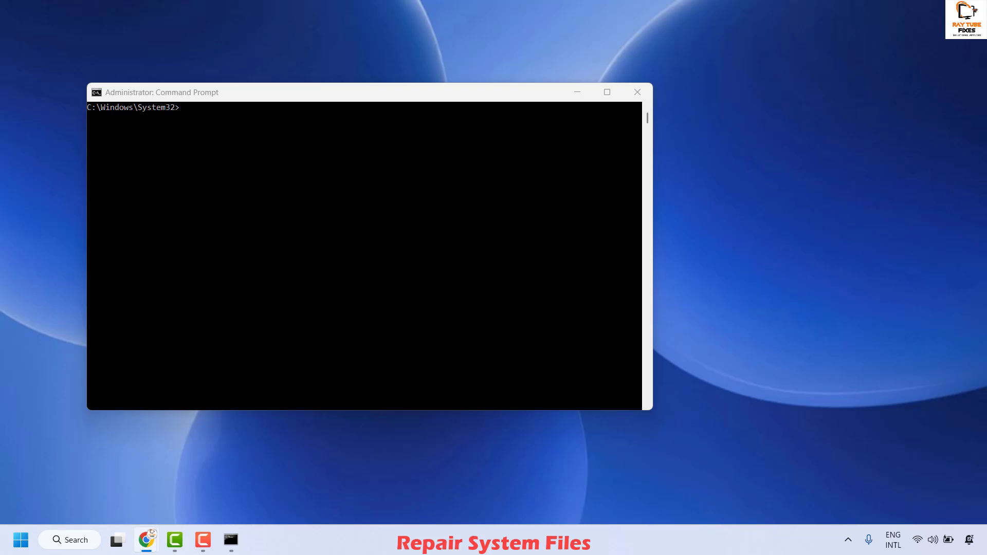
click(191, 117)
text(sfc /scannow)
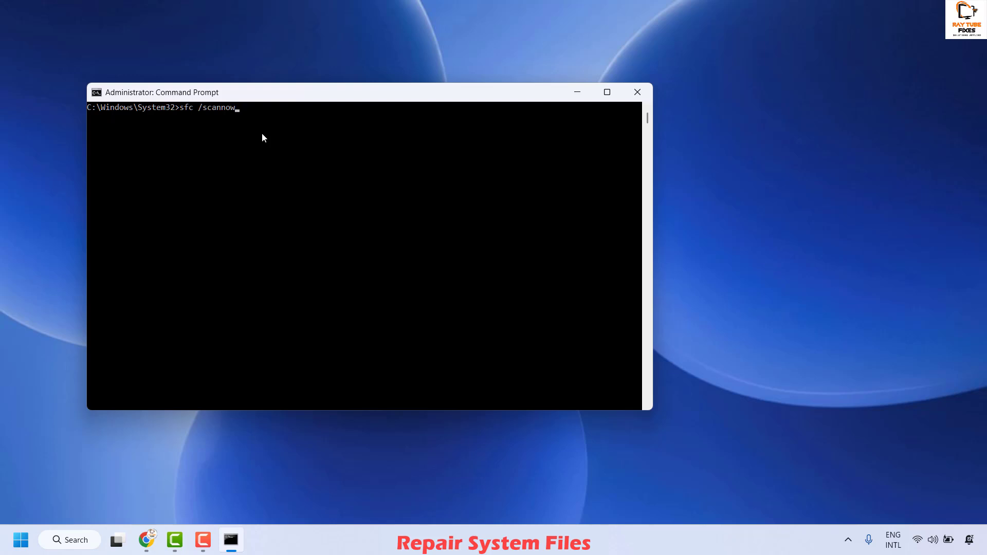
key(Return)
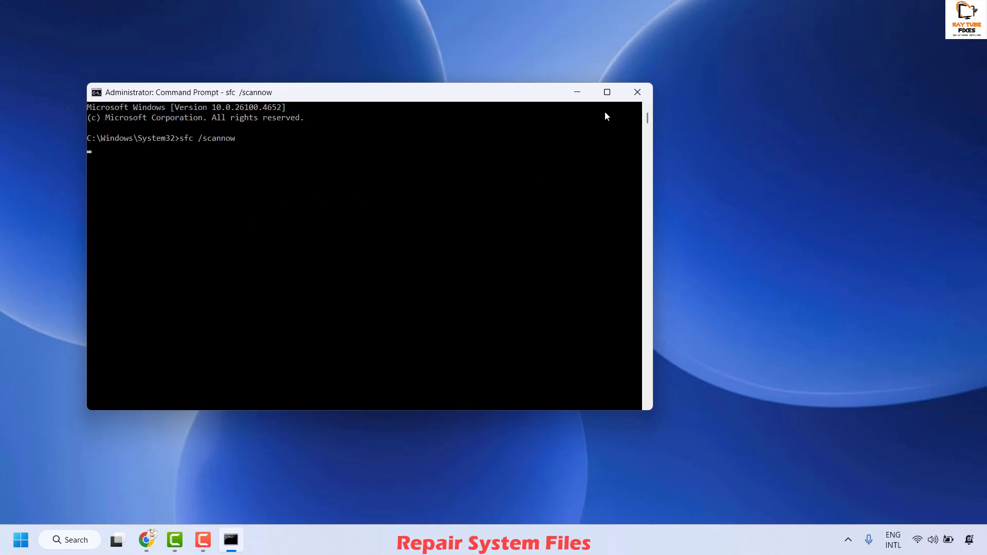
click(639, 95)
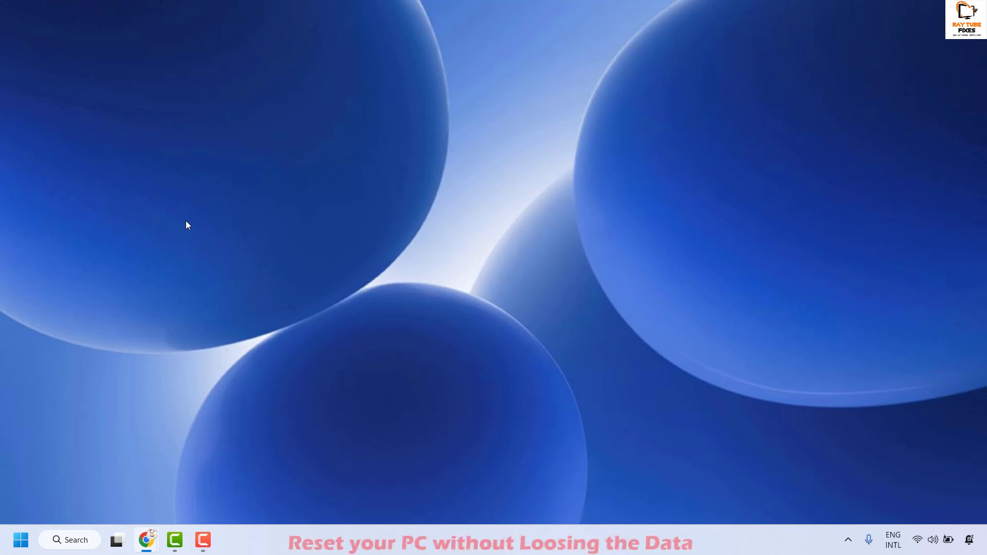
Open Windows Settings and go to the Recovery page by way of Windows Update's advanced options.
right_click(13, 543)
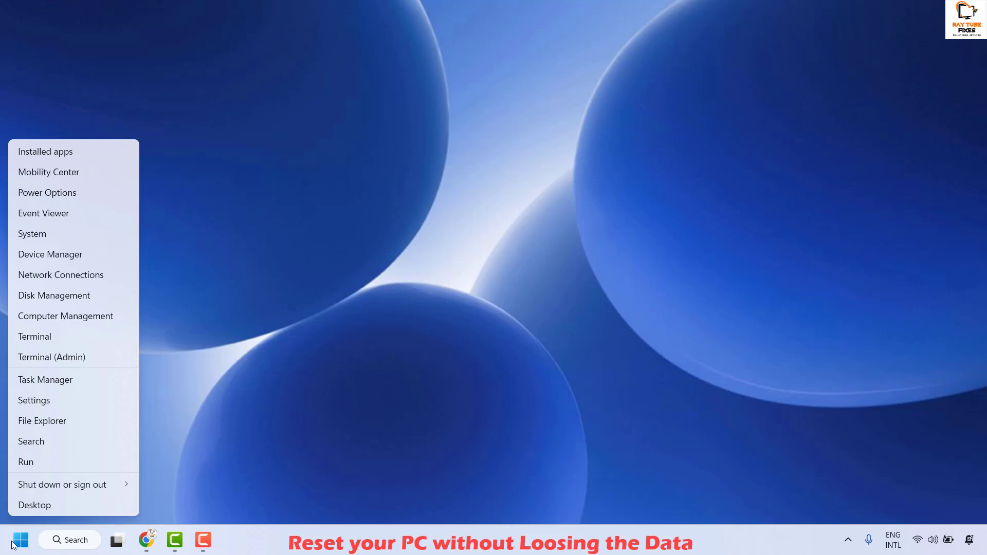
click(64, 396)
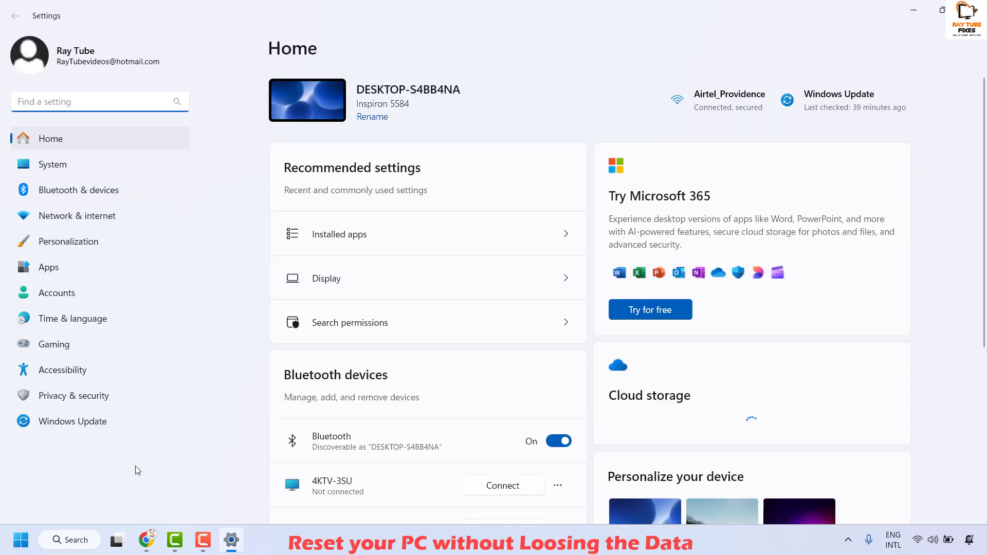
click(88, 419)
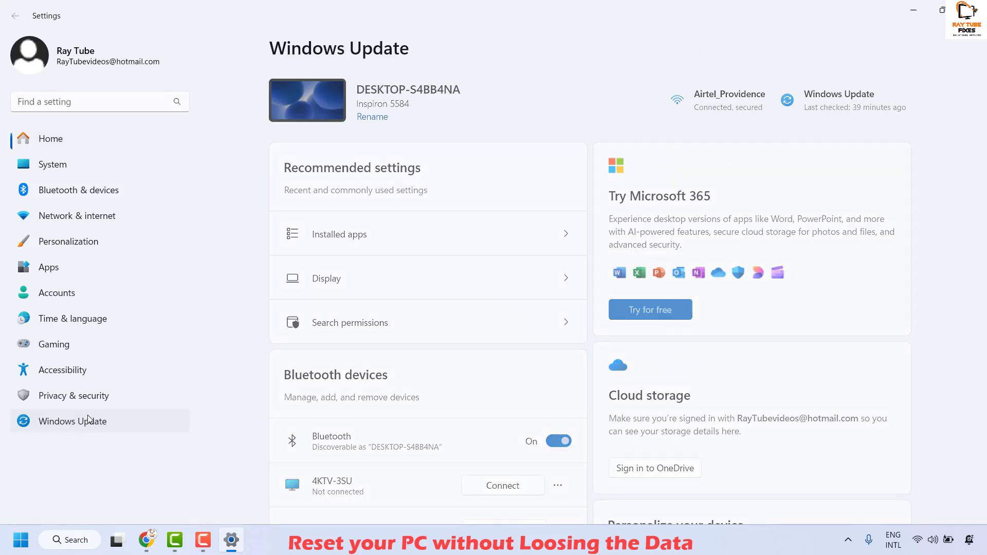
scroll(479, 364, down, 3)
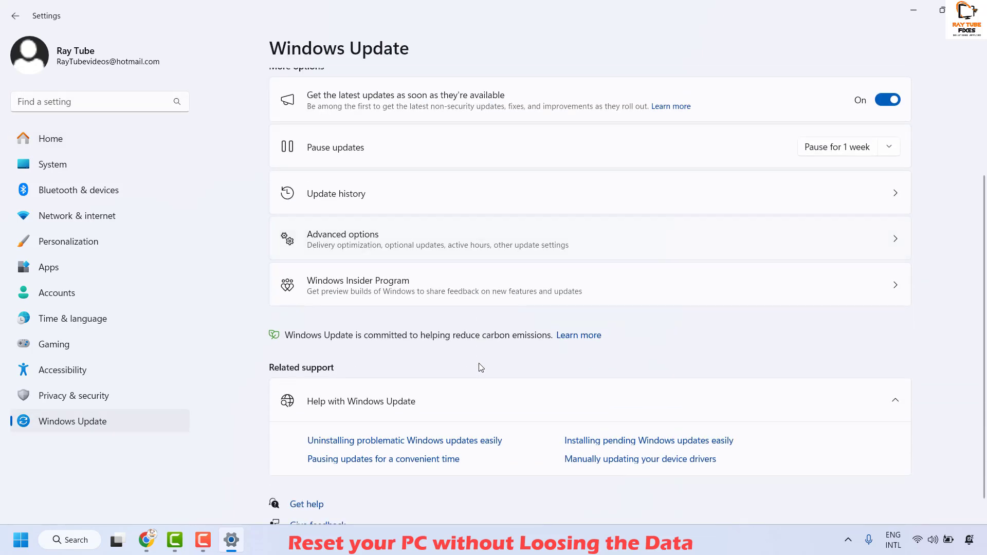
click(363, 219)
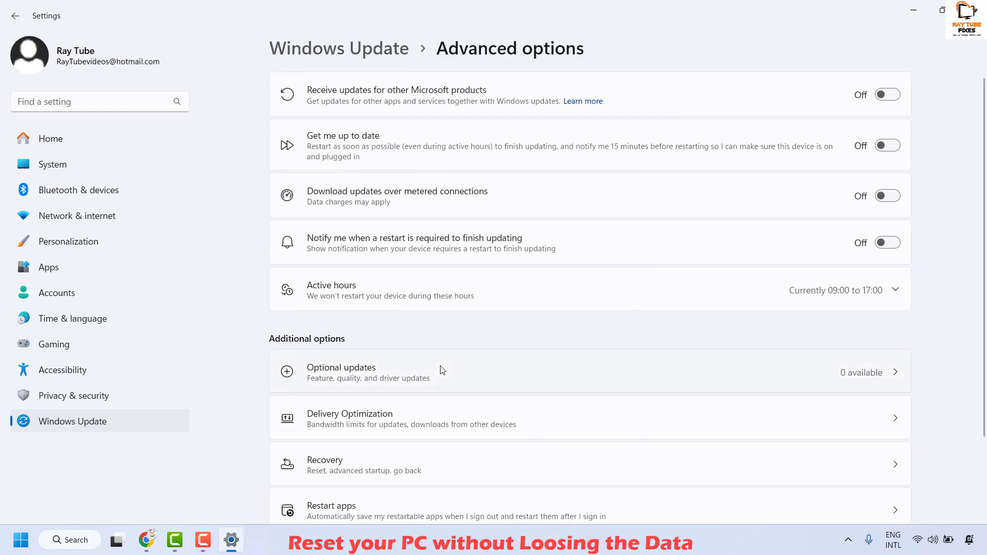
scroll(441, 370, down, 2)
click(378, 374)
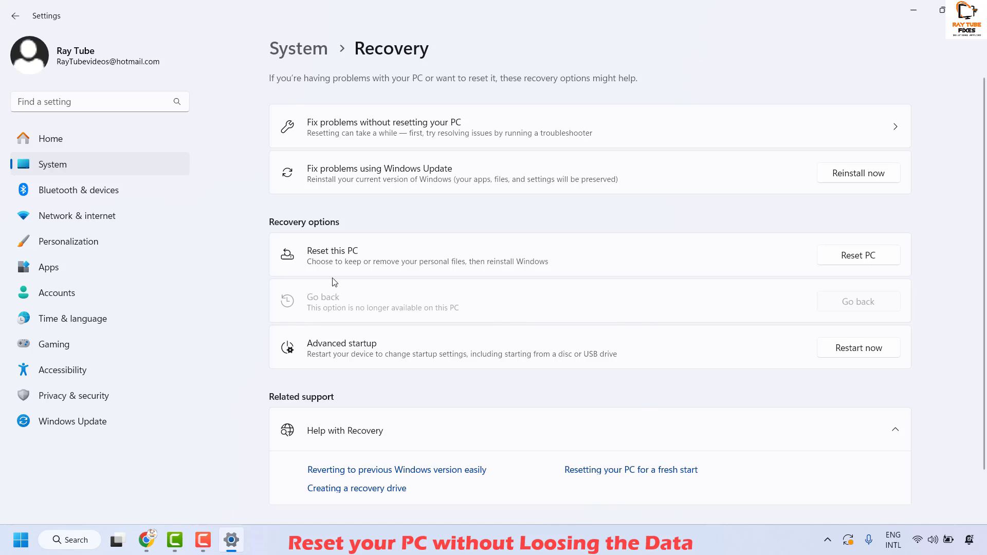
Start resetting this PC with the Keep my files option, cancel at the reinstall method choice, and close Settings.
click(866, 259)
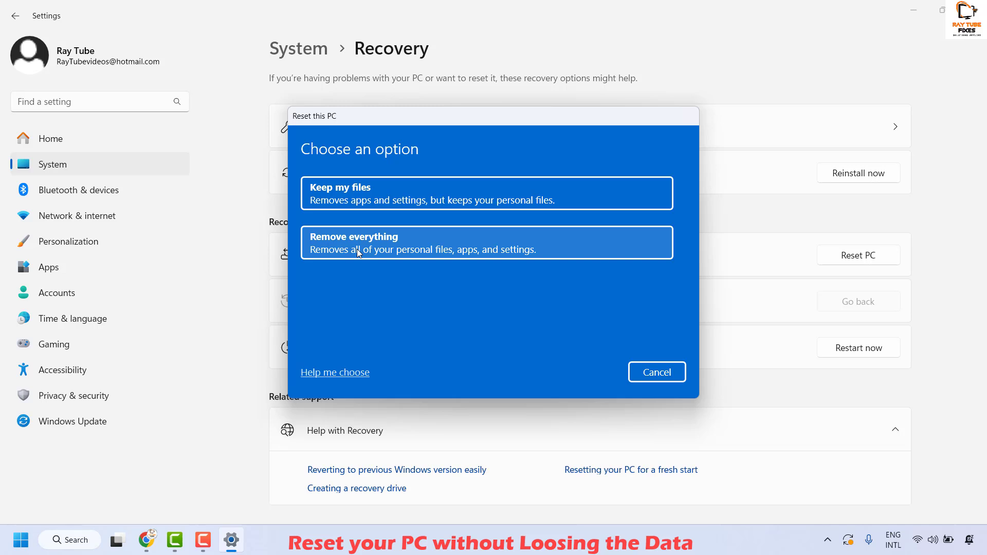
click(353, 204)
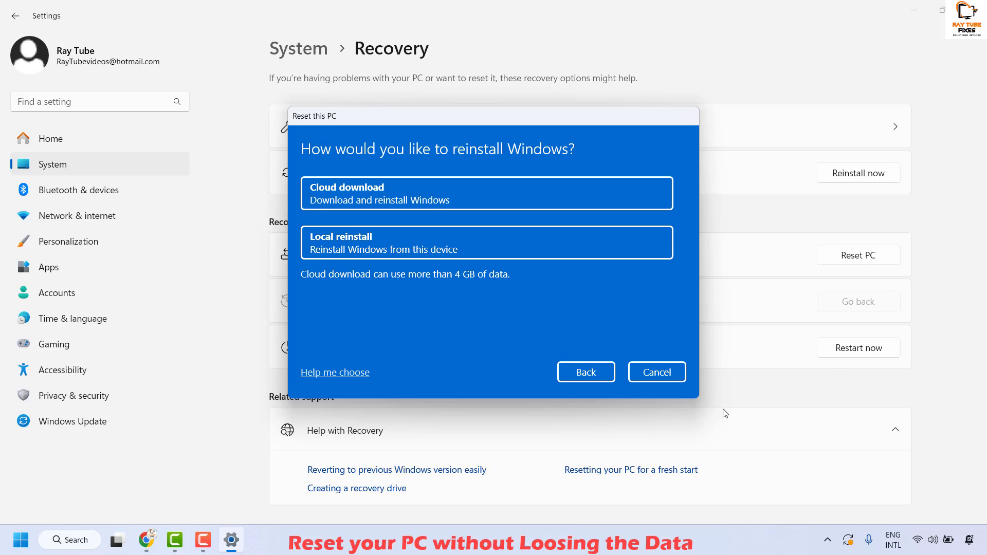
click(671, 373)
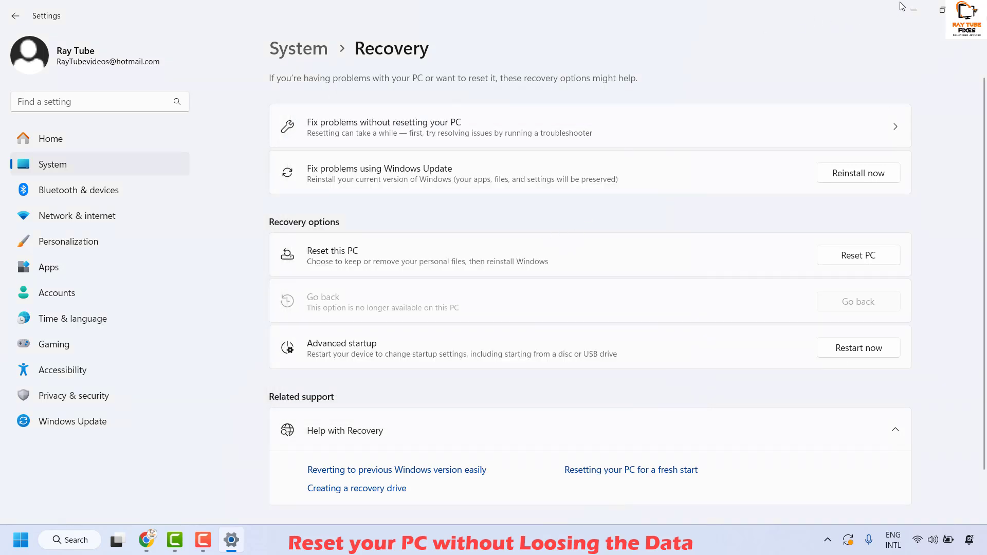
click(966, 8)
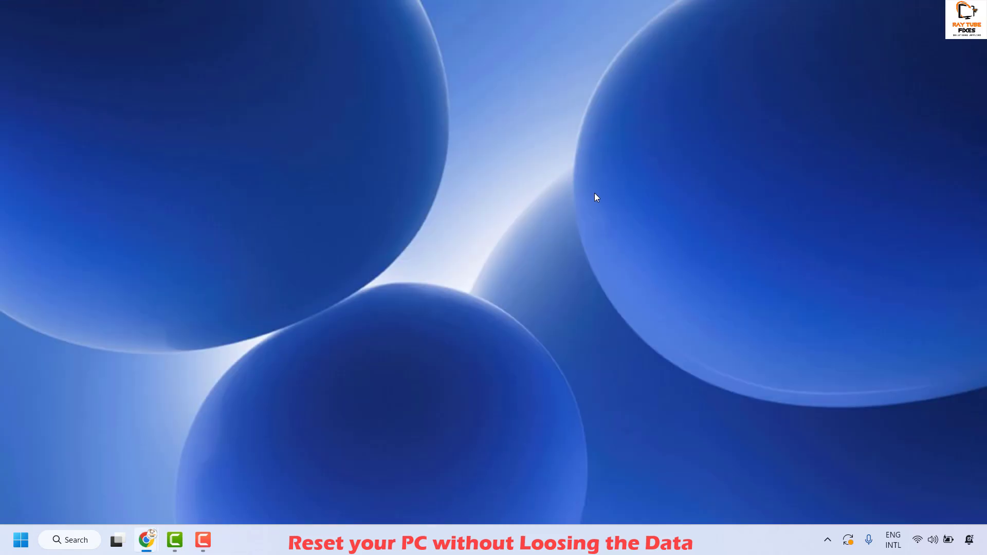